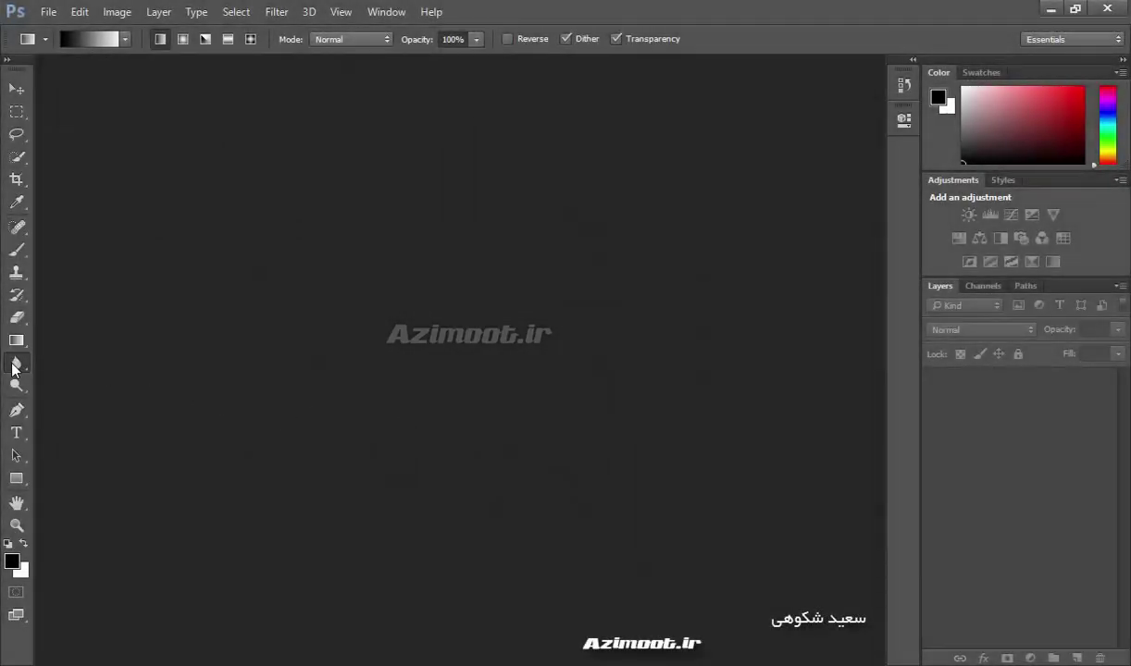
Activate the Blur Tool and open the image My (1).jpg from the g43 folder
click(14, 367)
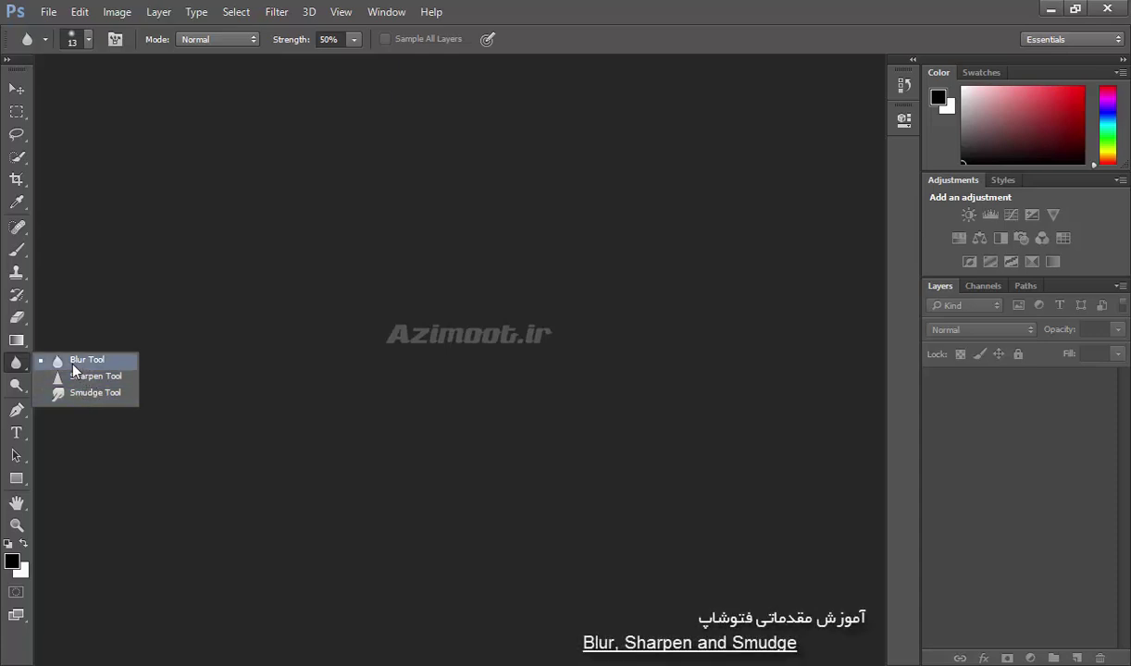
click(86, 360)
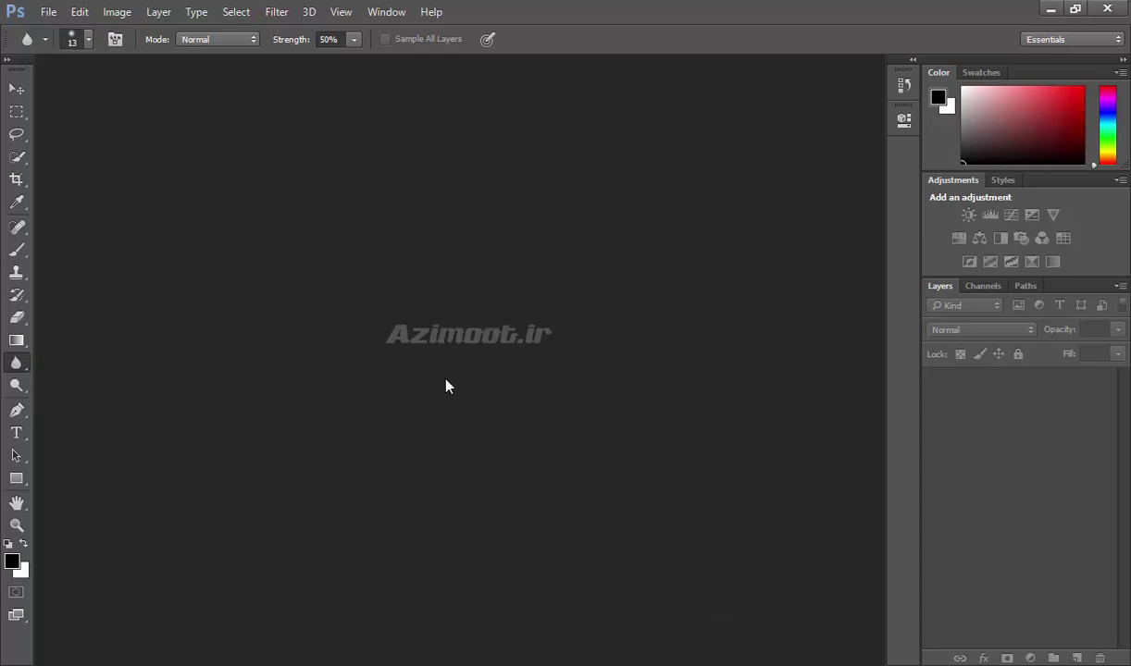
key(ctrl+o)
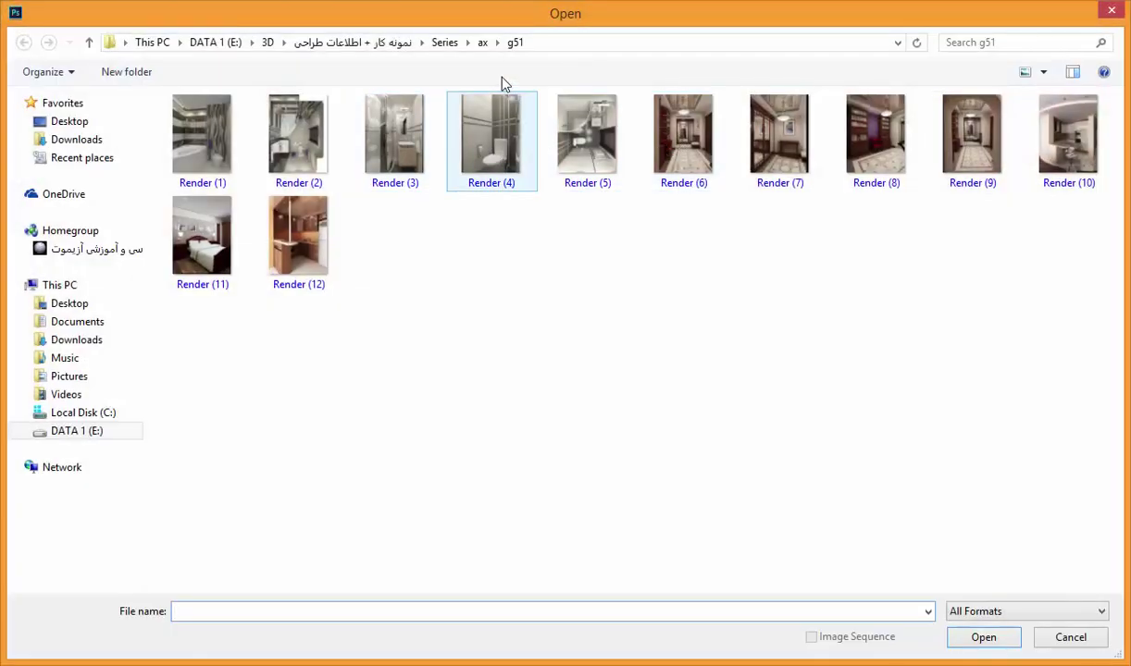
click(482, 42)
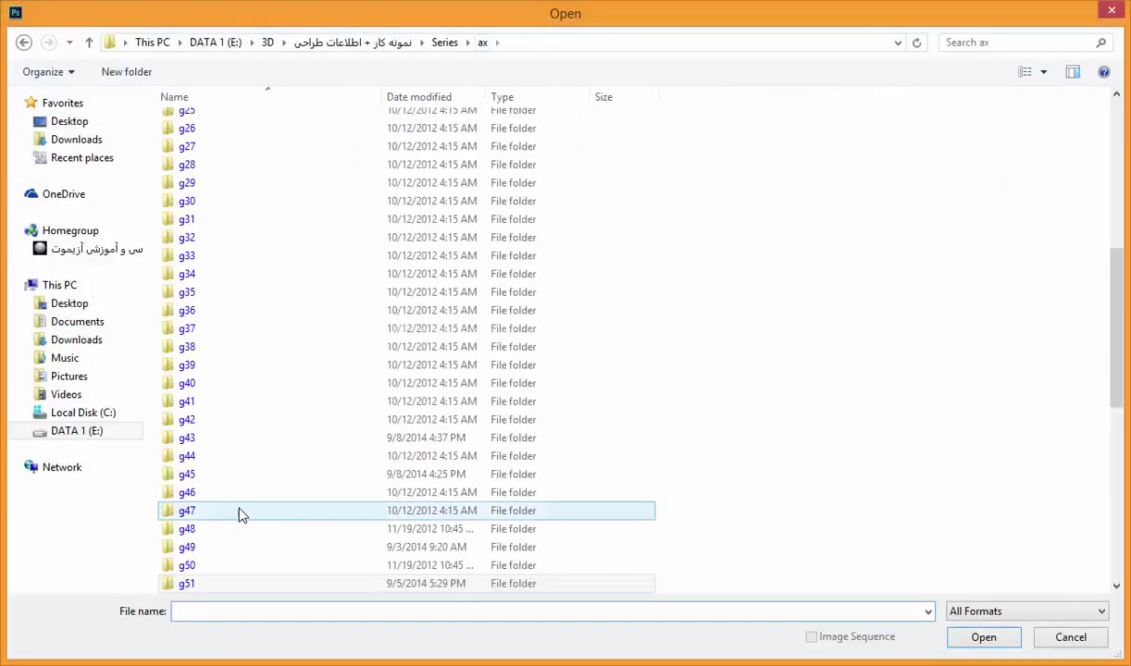
double_click(207, 439)
double_click(202, 121)
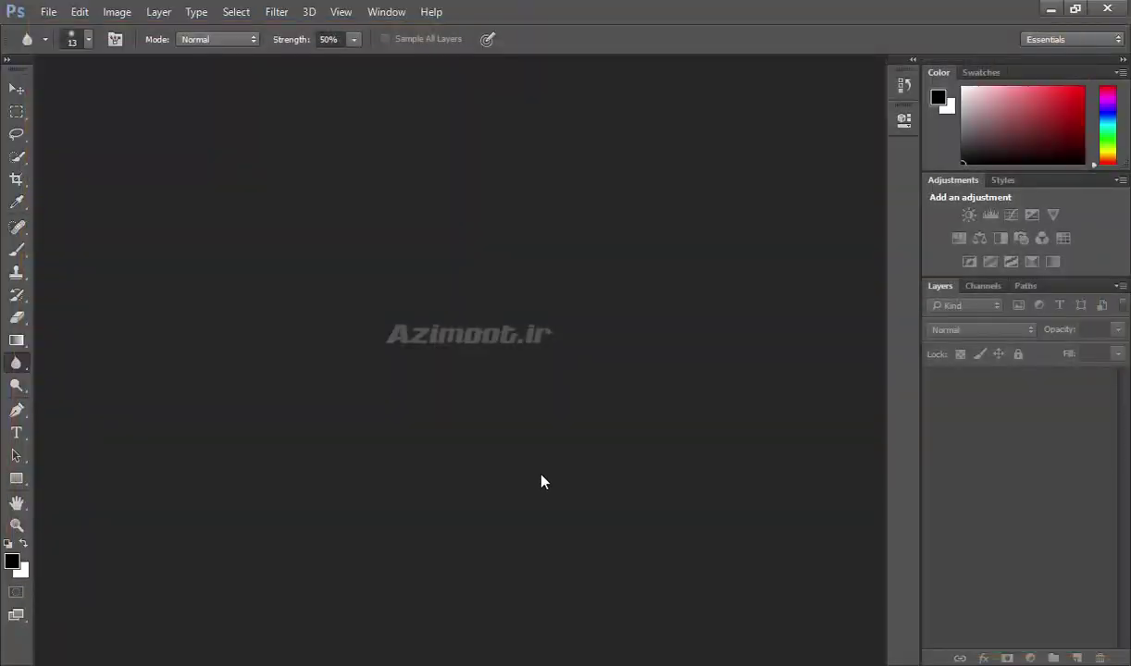
key(ctrl+plus)
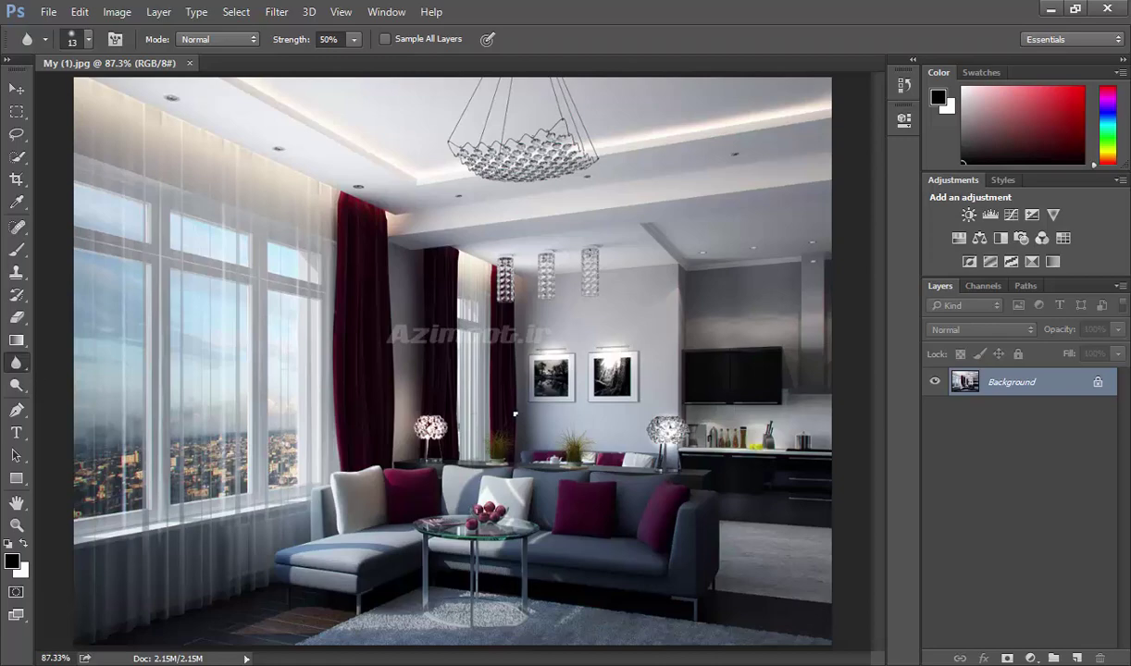
Blur the back wall, its framed pictures and the kitchen area with a soft 99 px brush
click(84, 37)
drag(129, 94, 151, 95)
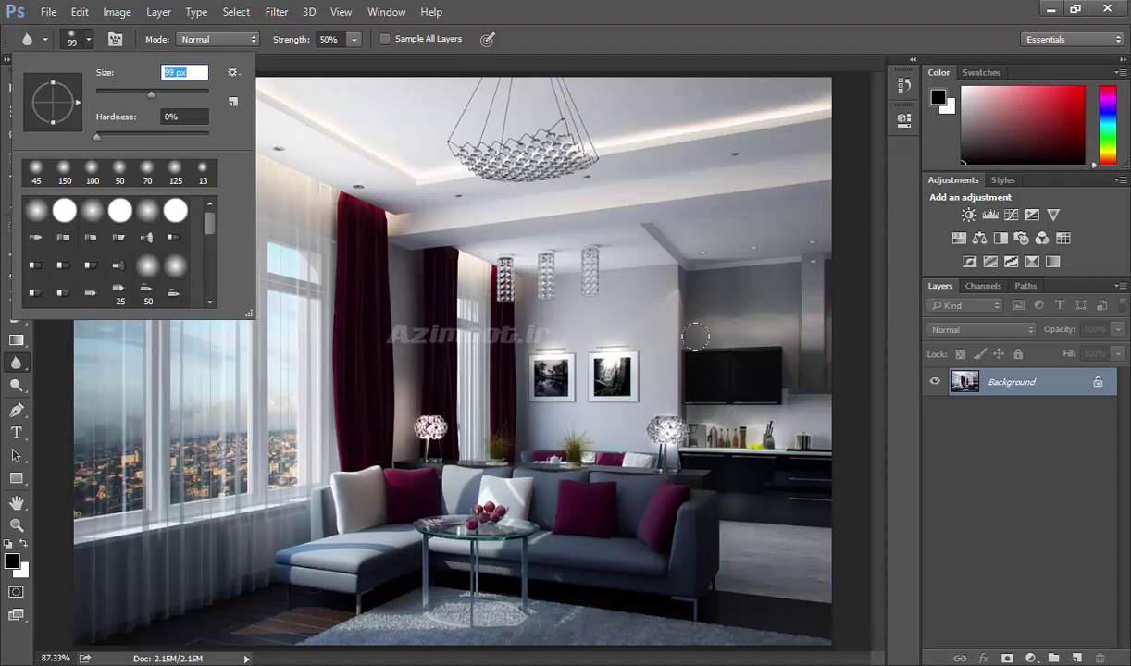
click(699, 421)
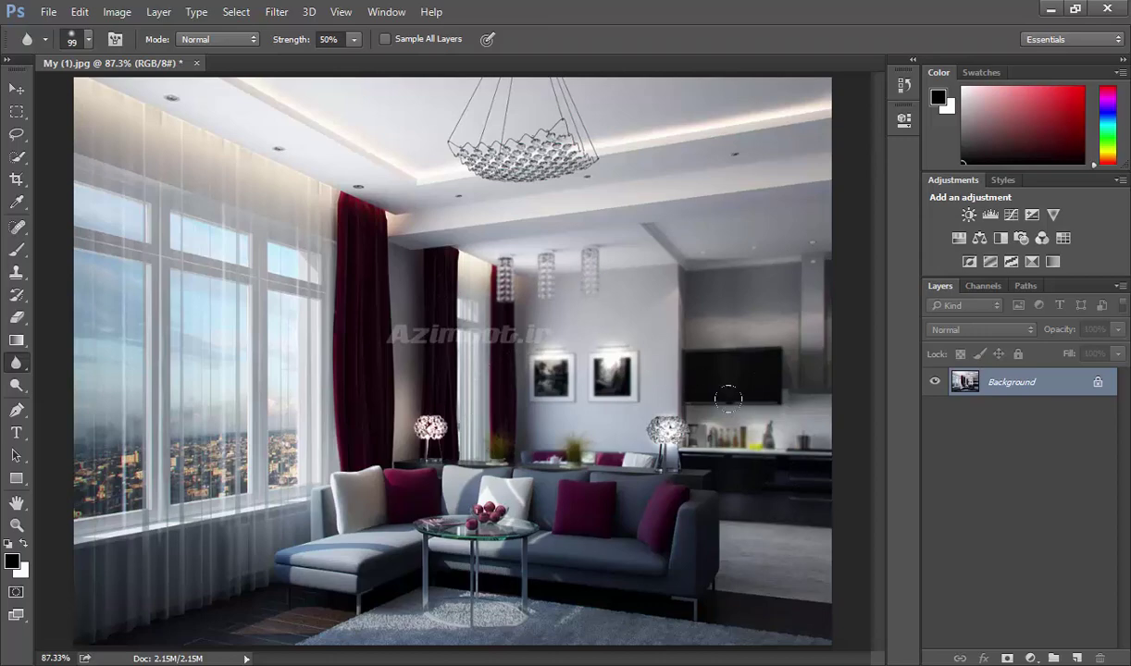
Reduce the Blur brush size to 45 px and raise its strength to 100%
key(bracketleft)
key(bracketleft)
key(bracketleft)
key(bracketleft)
key(bracketleft)
key(bracketleft)
drag(301, 44, 254, 47)
drag(278, 44, 426, 39)
Revert the image to its saved state, toggling the revert to compare the blurred and original versions
key(F12)
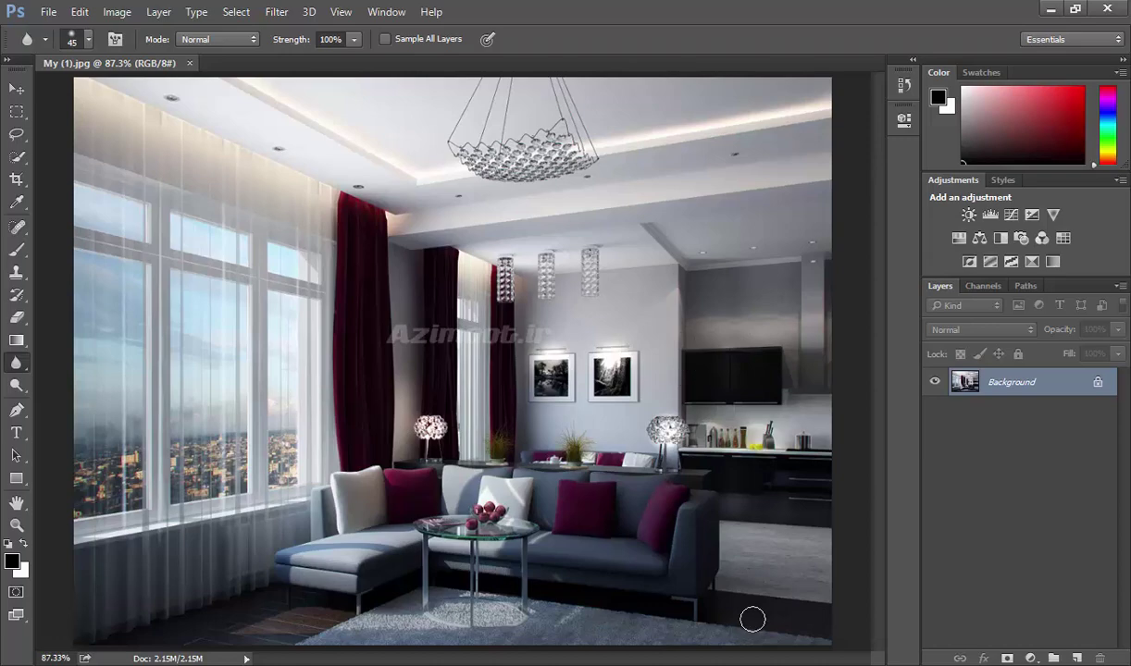
key(ctrl+z)
key(ctrl+z)
key(ctrl+z)
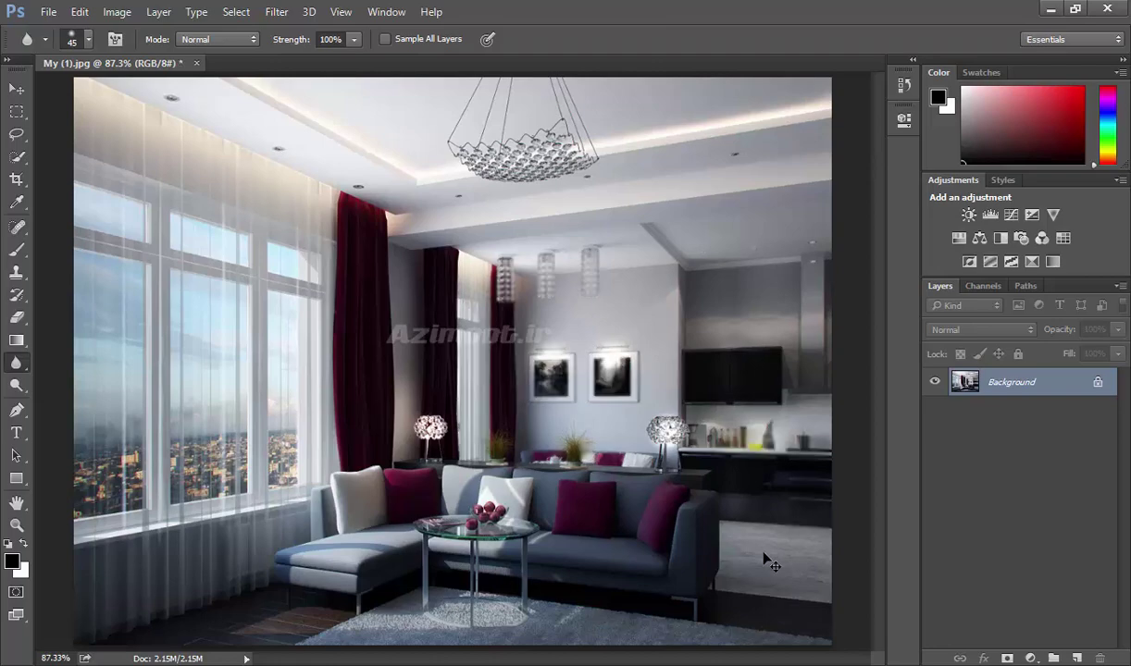
key(ctrl+z)
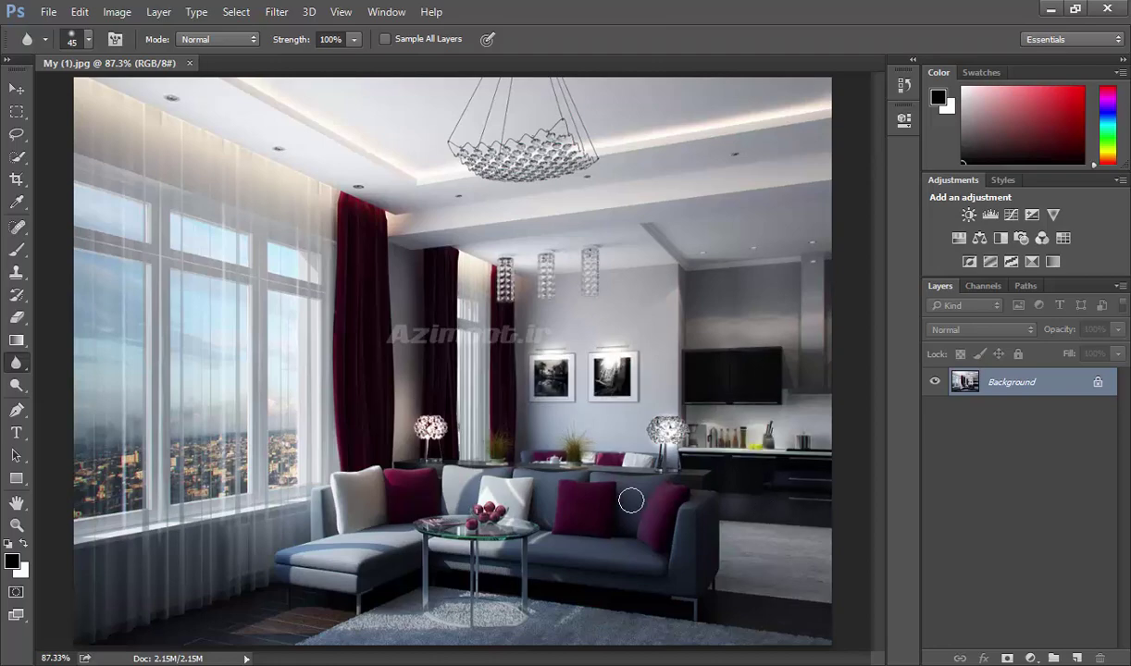
Blur the windows, curtains, chandelier, sofa and glass table with a soft 117 px brush
click(88, 38)
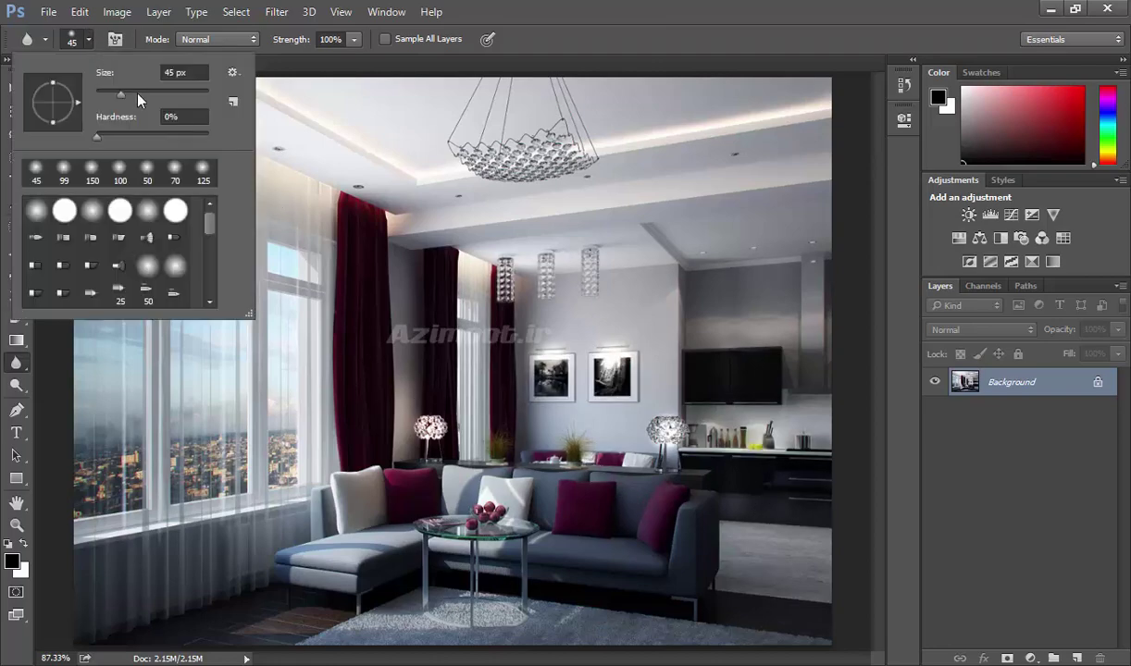
drag(131, 92, 157, 94)
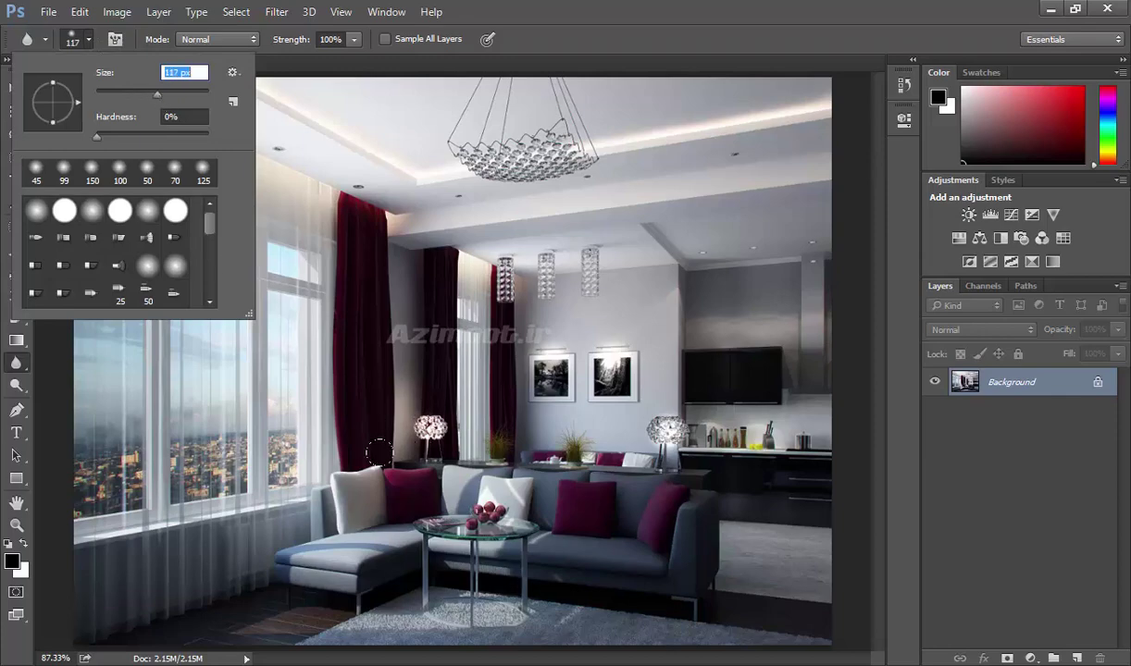
key(Return)
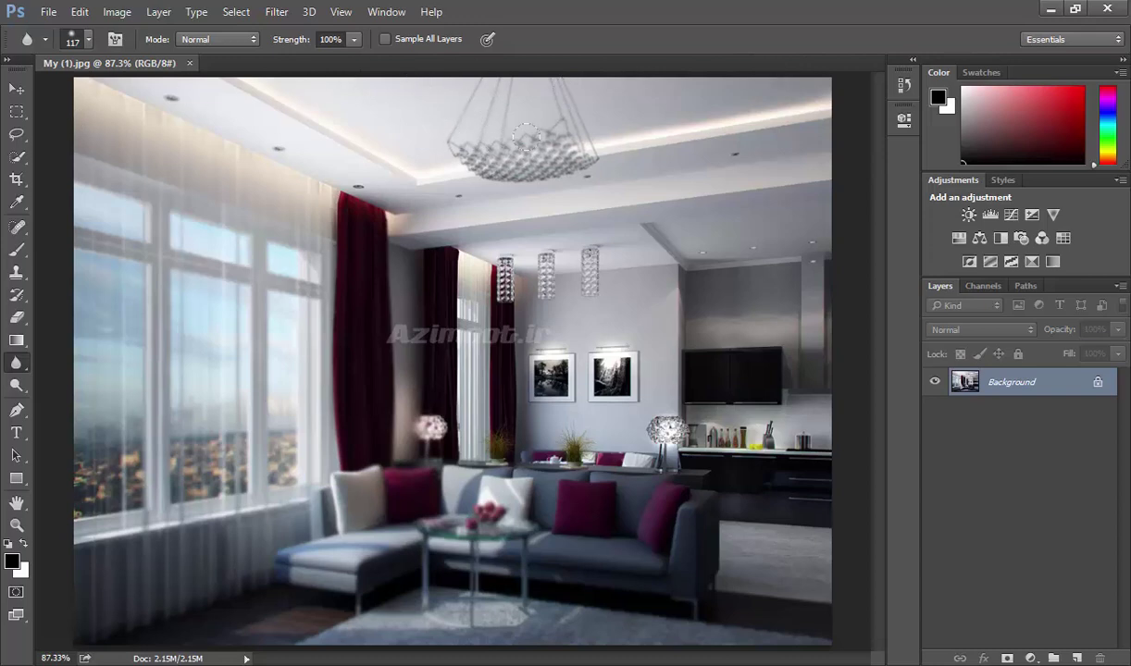
drag(433, 502, 611, 502)
Blur the table lamp beside the kitchen with a 50 px brush, and revert the image to its saved state
key([)
drag(672, 429, 666, 472)
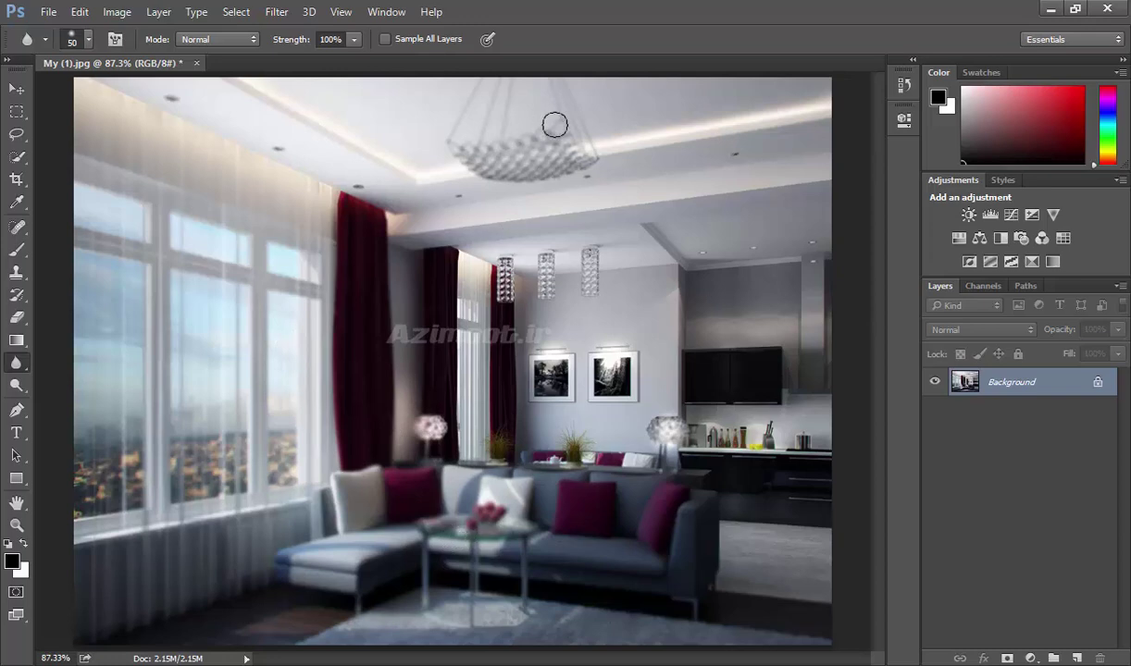
key(F12)
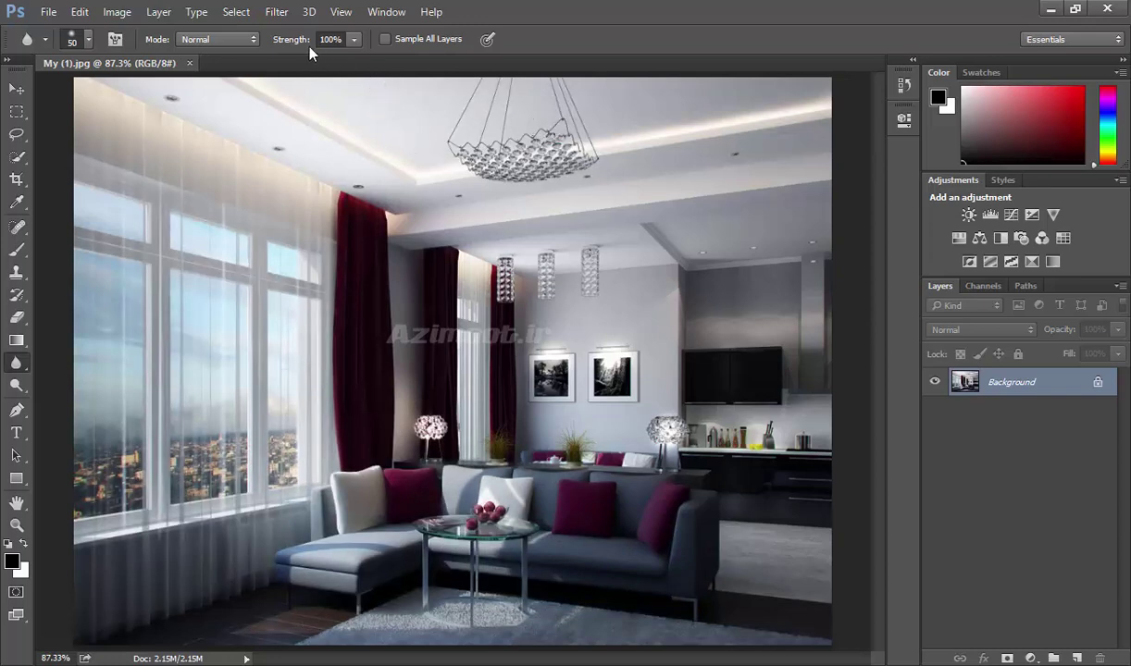
Set the blur strength to 36%, and switch to the Sharpen Tool with a 68 px brush
drag(296, 44, 230, 45)
right_click(15, 363)
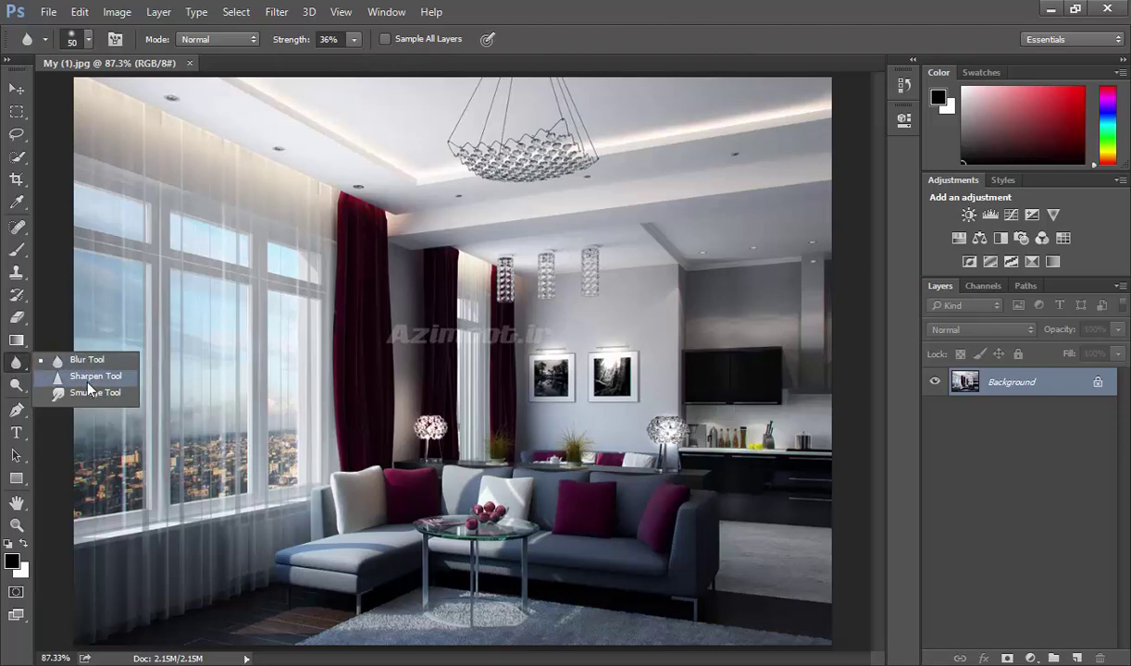
click(92, 377)
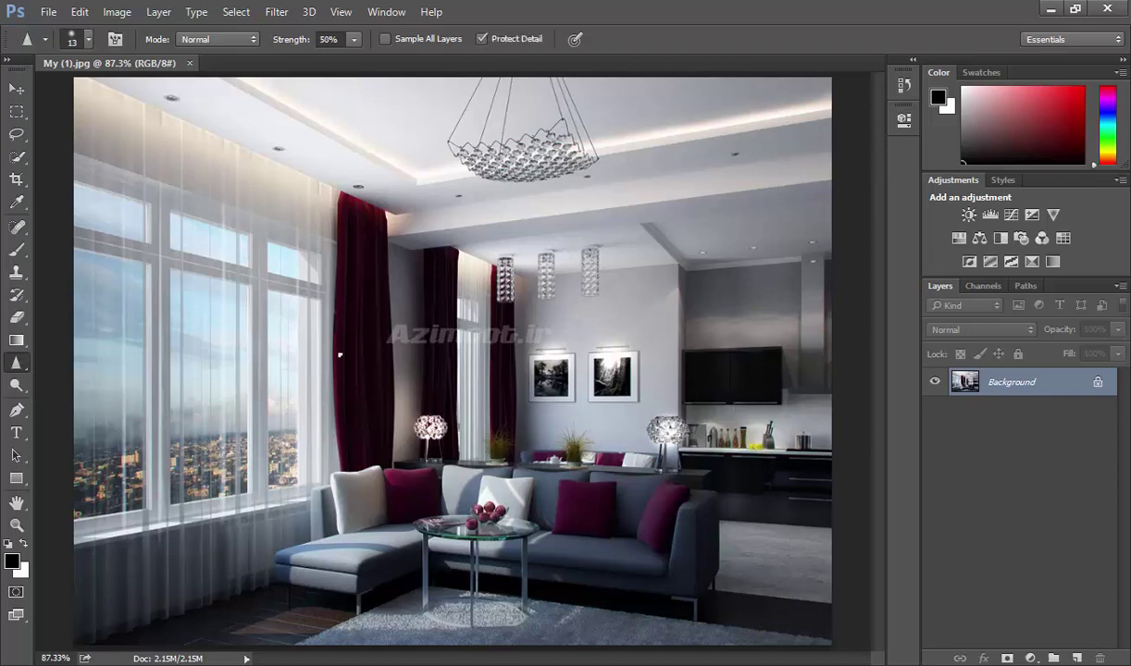
click(80, 40)
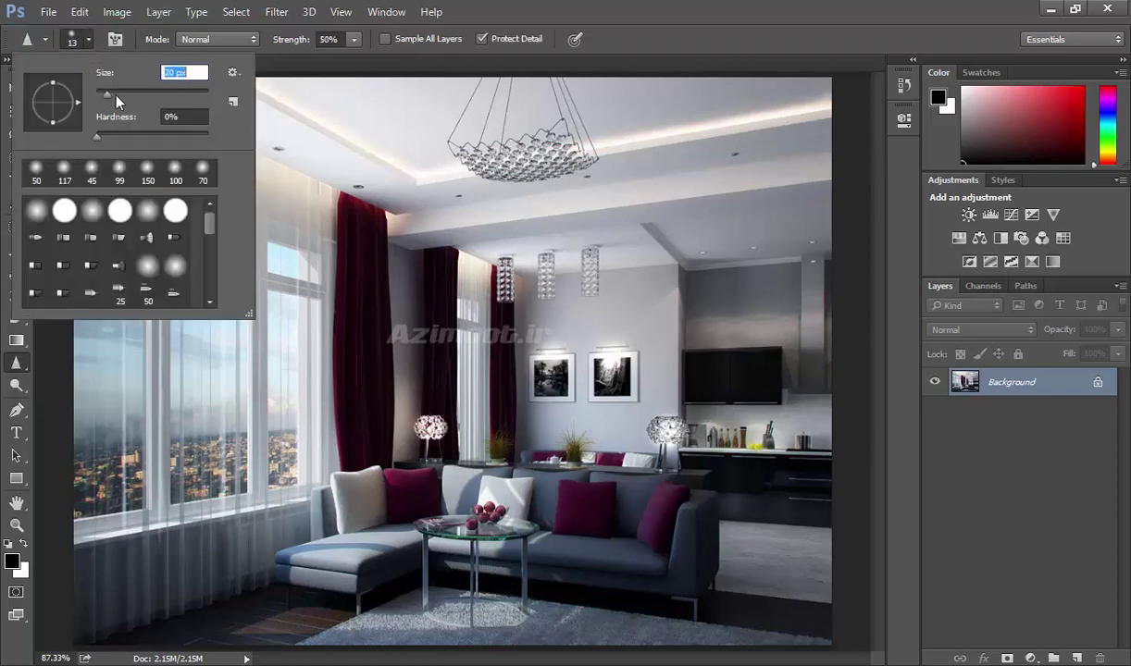
drag(135, 98, 136, 98)
click(643, 20)
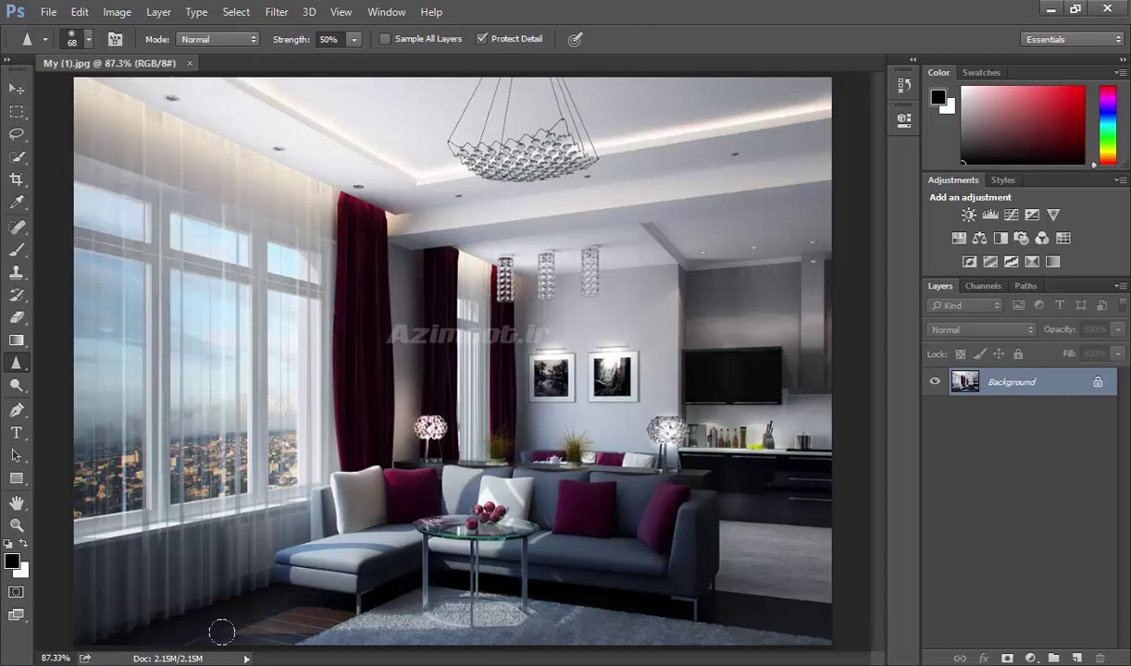
Try sharpening the wooden floor and the near edge of the rug, undoing each stroke
mouse_move(262, 625)
mouse_down()
mouse_move(285, 587)
mouse_move(151, 607)
mouse_up()
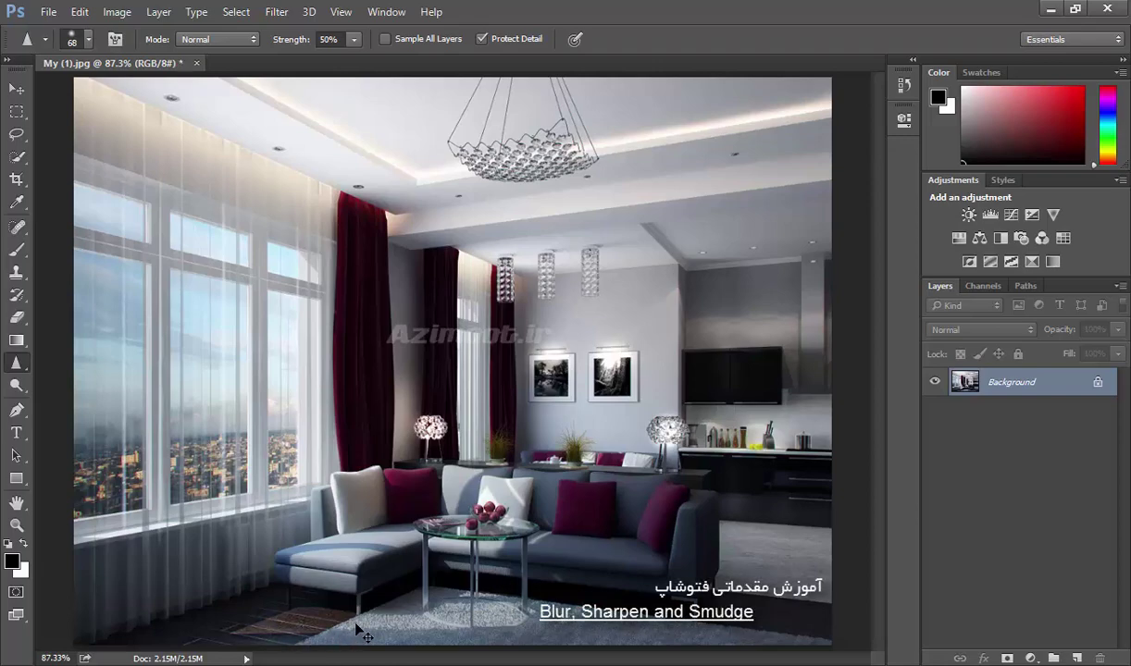
key(ctrl+z)
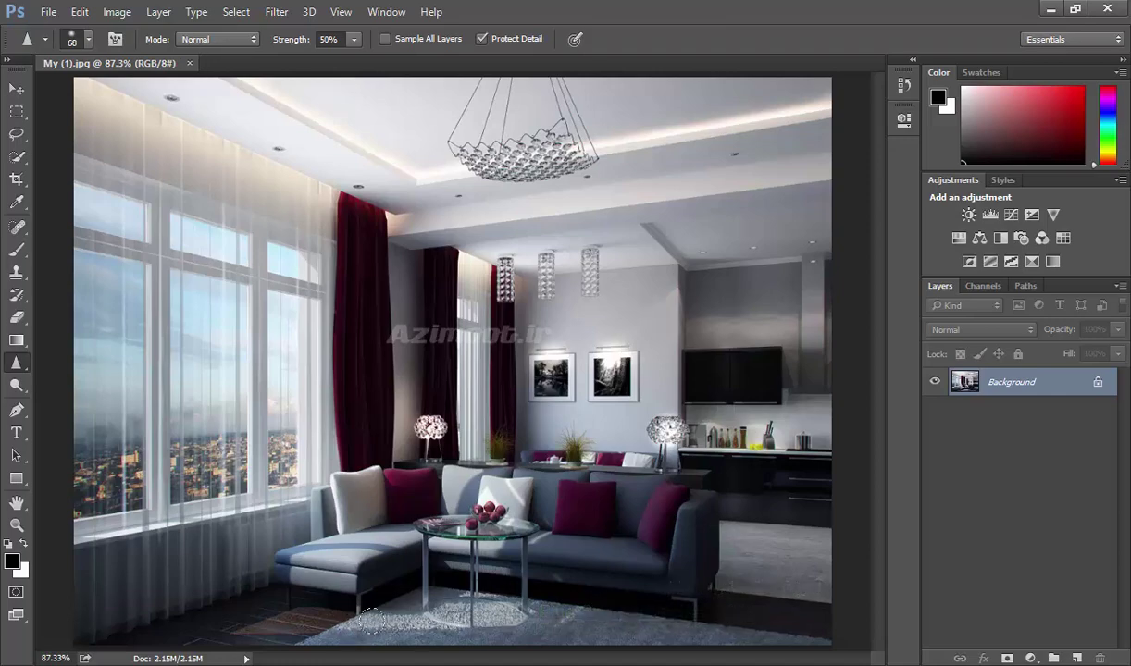
drag(338, 629, 392, 592)
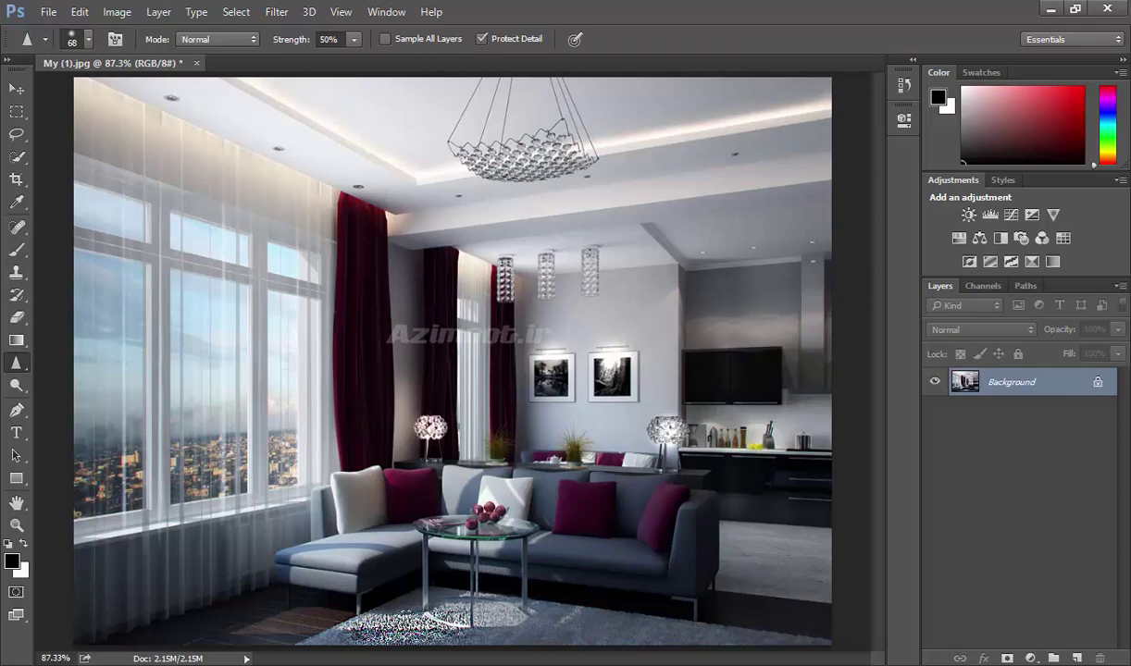
key(ctrl+z)
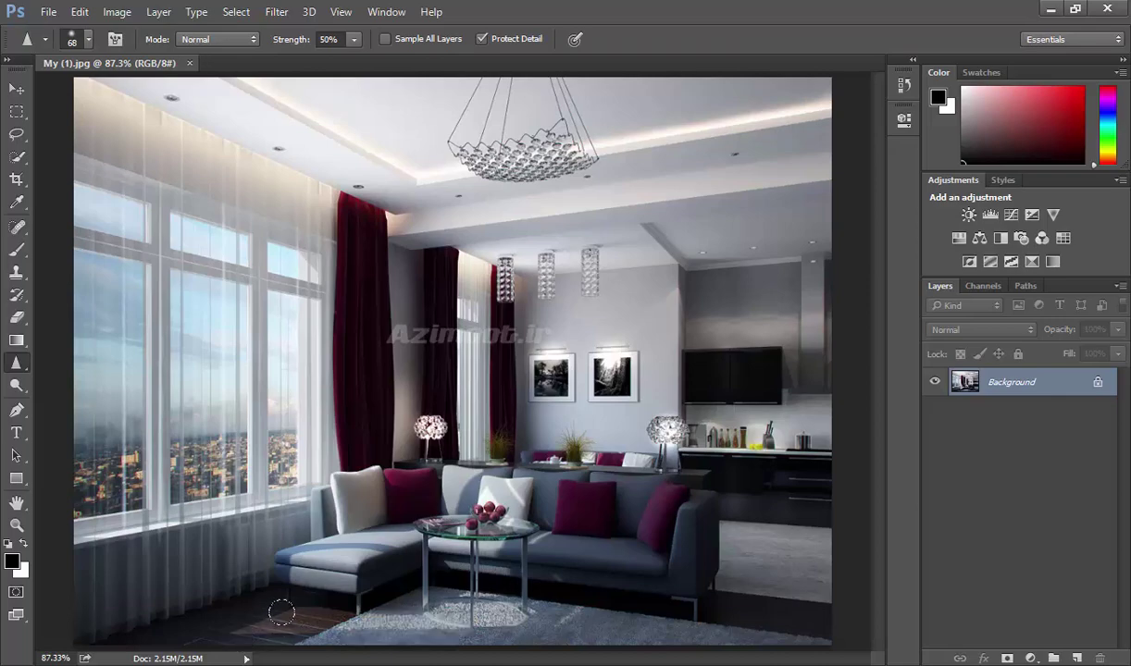
Sharpen the wooden floor and the rug with Protect Detail turned off, and revert the image
click(281, 613)
mouse_move(278, 602)
mouse_down()
mouse_move(251, 632)
mouse_move(302, 620)
mouse_up()
mouse_move(340, 589)
mouse_down()
mouse_move(476, 587)
mouse_move(405, 594)
mouse_up()
mouse_move(460, 621)
mouse_down()
mouse_move(546, 622)
mouse_move(400, 623)
mouse_up()
mouse_move(213, 634)
mouse_down()
mouse_move(306, 592)
mouse_move(421, 604)
mouse_up()
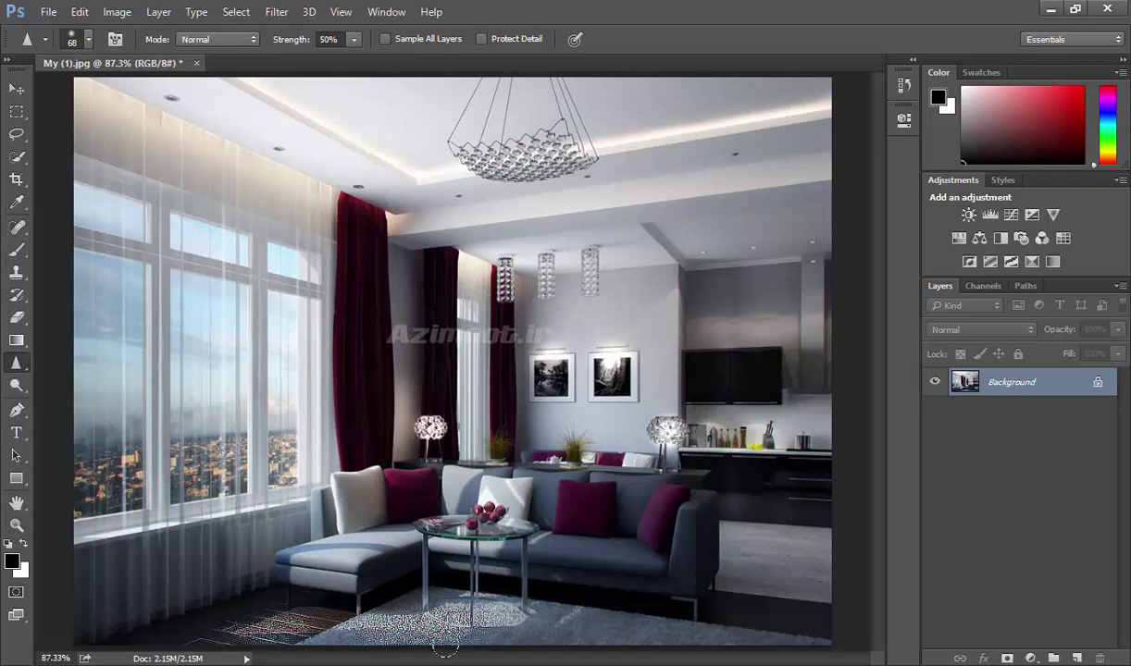
key(F12)
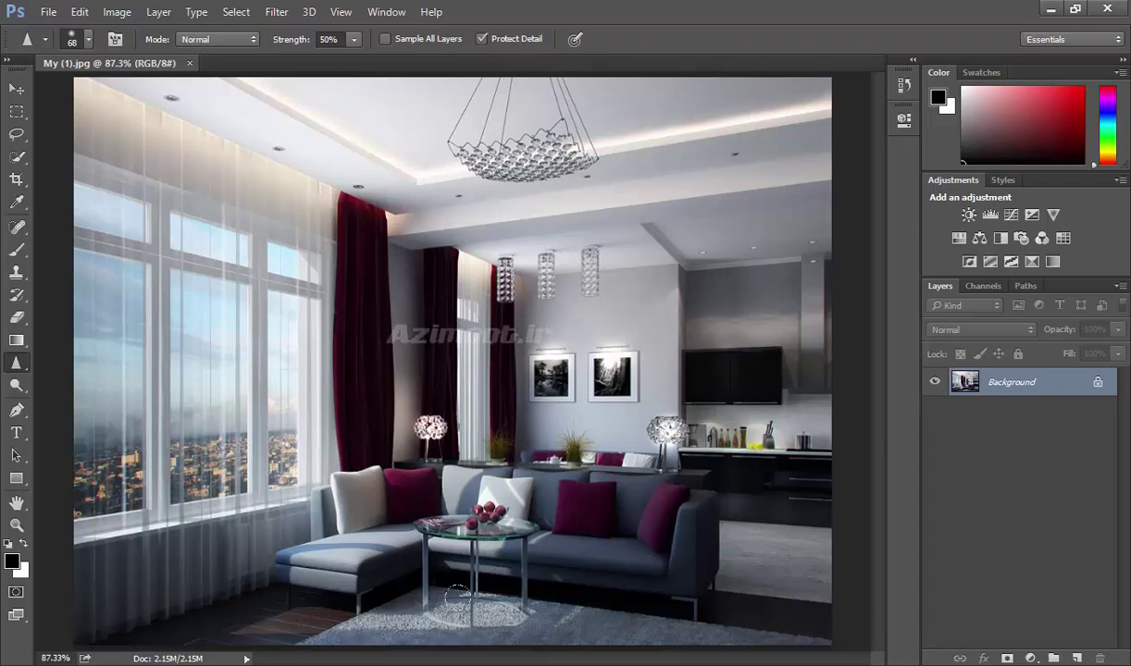
Try sharpening the rug beneath the glass table, and revert the image
drag(499, 601, 536, 628)
key(F12)
key(F12)
Sharpen the glass table and the fruit on it, toggling the strokes off and on to compare, and leave them undone
drag(460, 505, 395, 498)
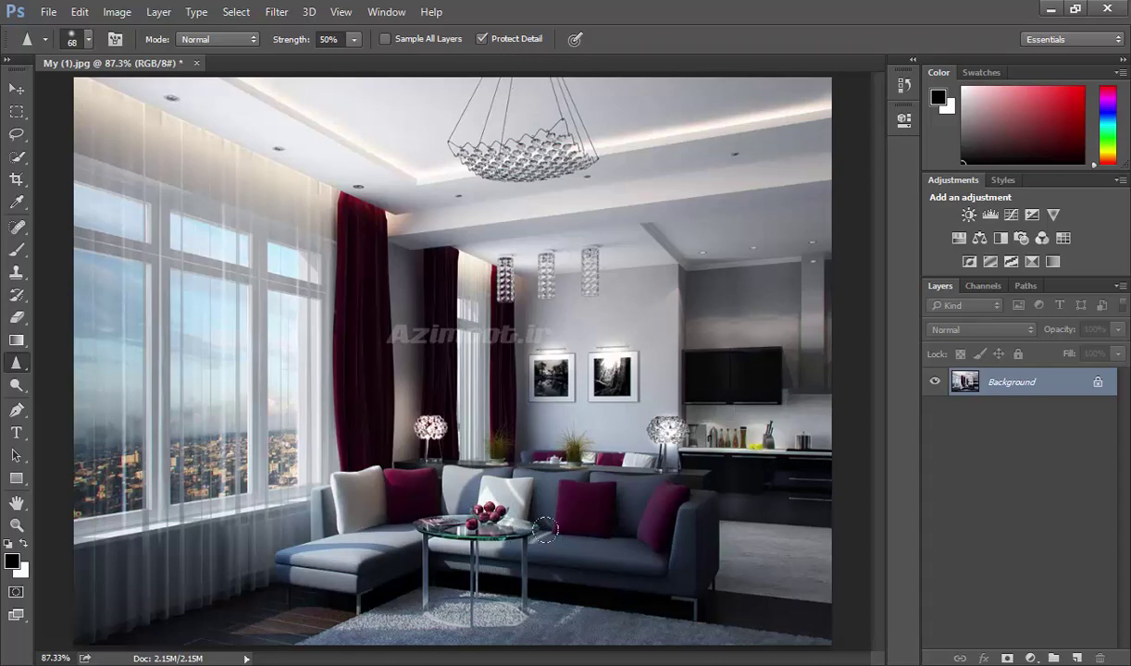
drag(545, 529, 519, 525)
key(ctrl+z)
key(ctrl+z)
key(ctrl+z)
key(ctrl+z)
key(ctrl+z)
key(ctrl+z)
key(ctrl+z)
key(ctrl+z)
key(ctrl+z)
key(ctrl+z)
drag(485, 559, 499, 567)
key(ctrl+z)
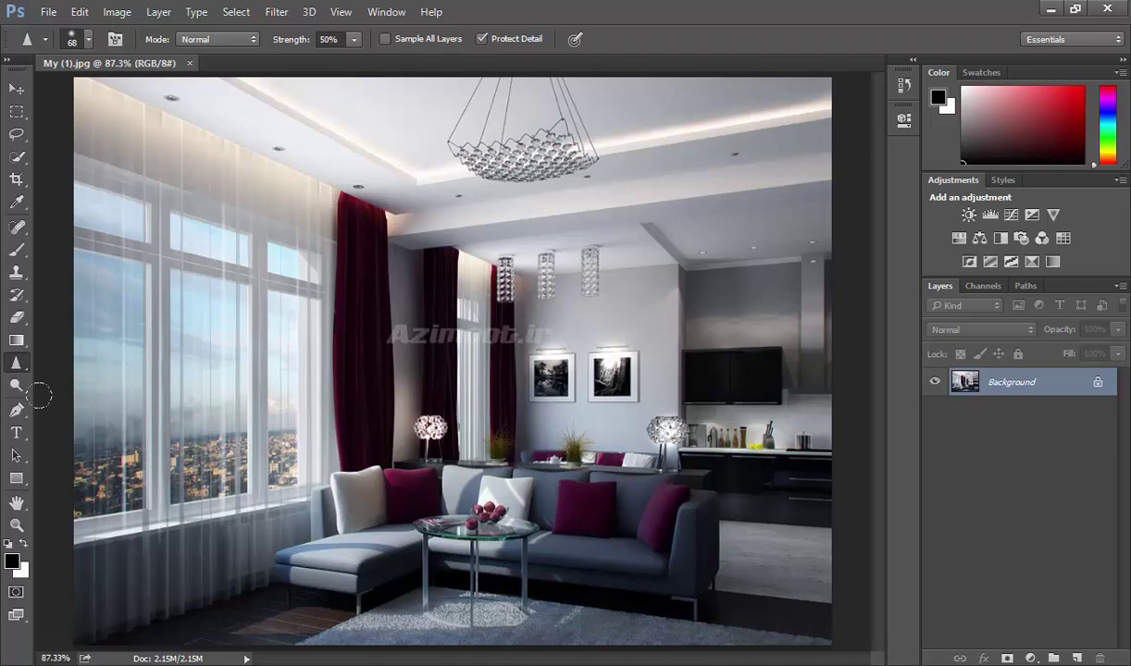
Switch to the Smudge Tool and set its brush size to 41 px
click(18, 366)
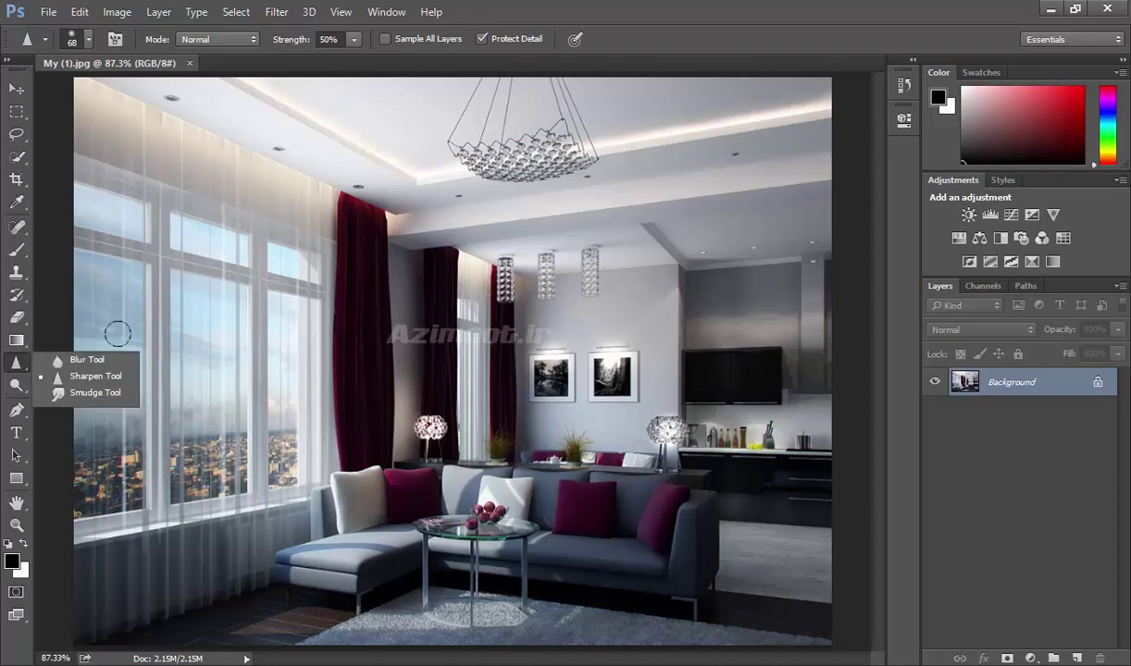
click(57, 396)
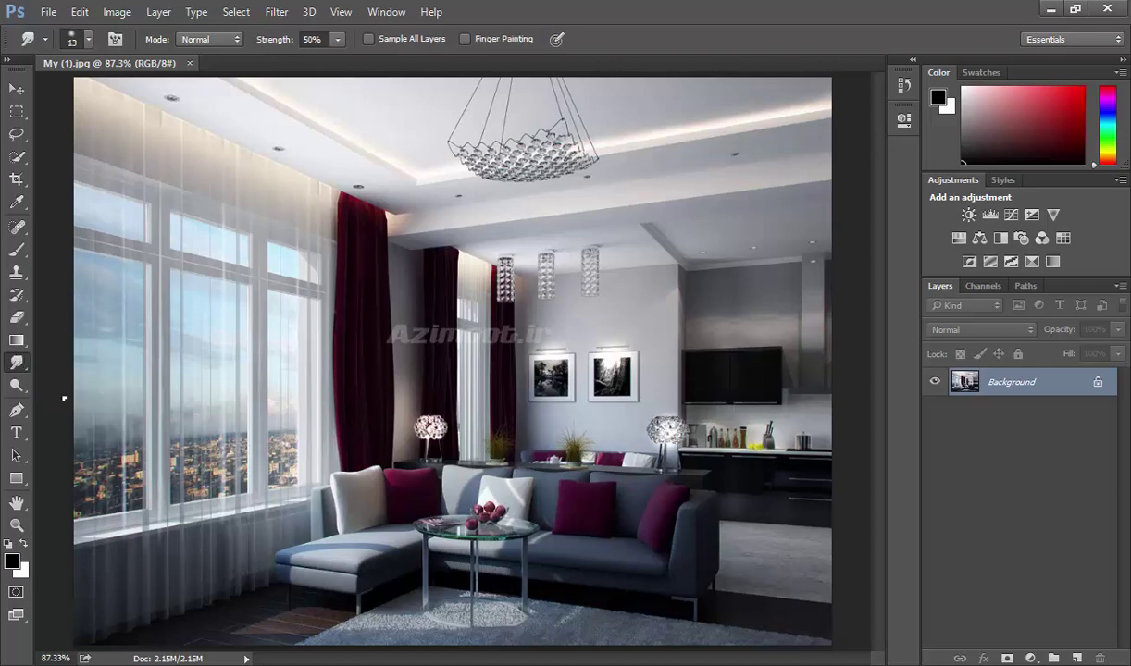
click(88, 39)
drag(119, 96, 121, 96)
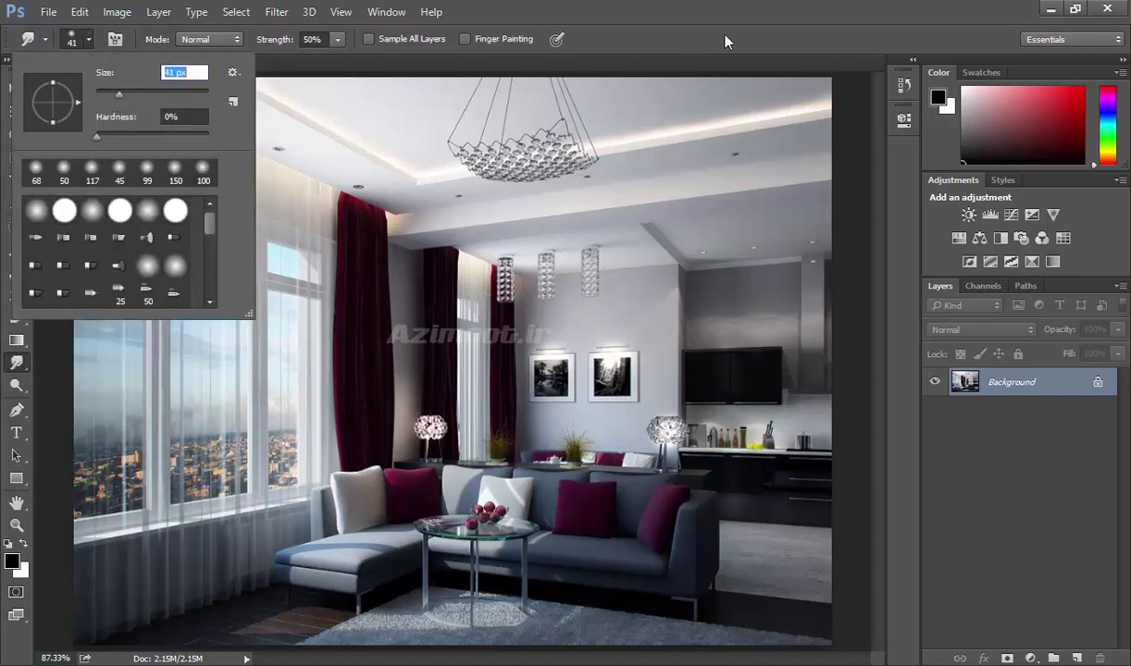
click(723, 35)
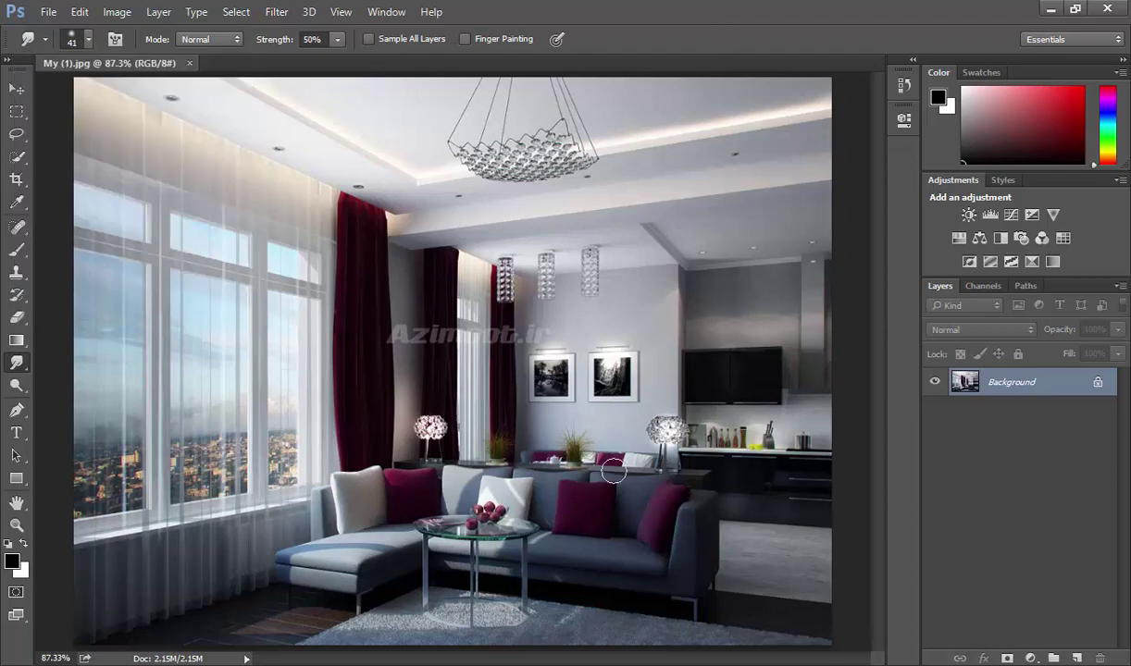
Smudge the two framed wall pictures and the upper edge of the sofa, and undo the extra smudge on the ceiling
drag(614, 379, 568, 321)
mouse_move(546, 375)
mouse_down()
mouse_move(535, 331)
mouse_move(548, 315)
mouse_up()
mouse_move(597, 466)
mouse_down()
mouse_move(620, 445)
mouse_move(572, 477)
mouse_move(530, 438)
mouse_up()
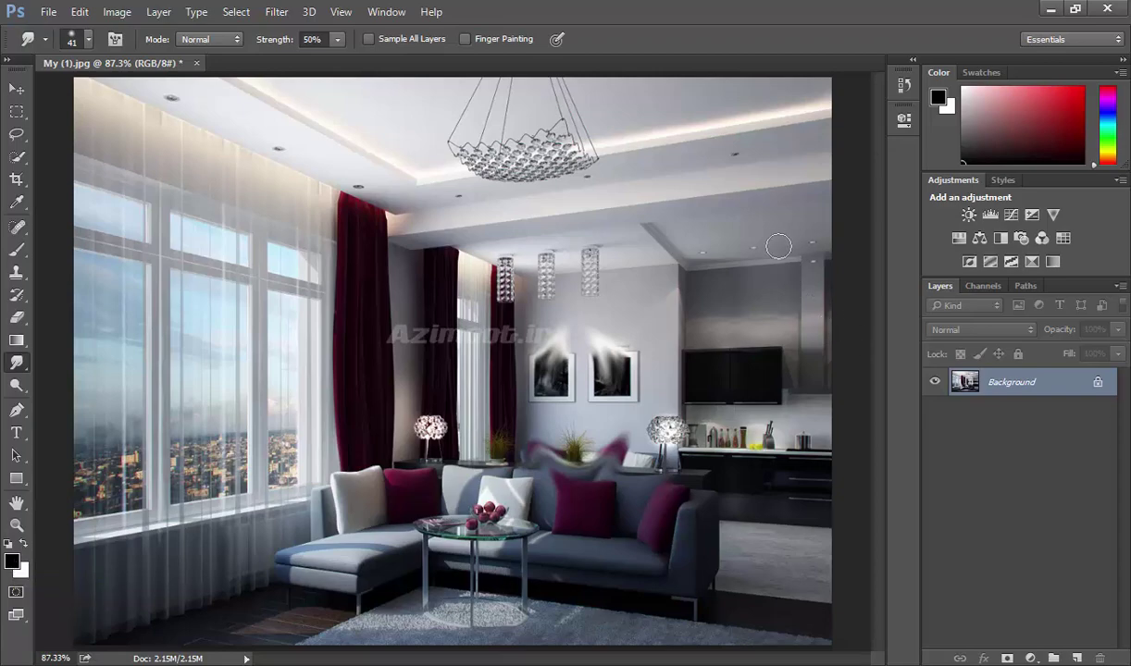
mouse_move(770, 184)
mouse_down()
mouse_move(721, 147)
mouse_move(683, 143)
mouse_up()
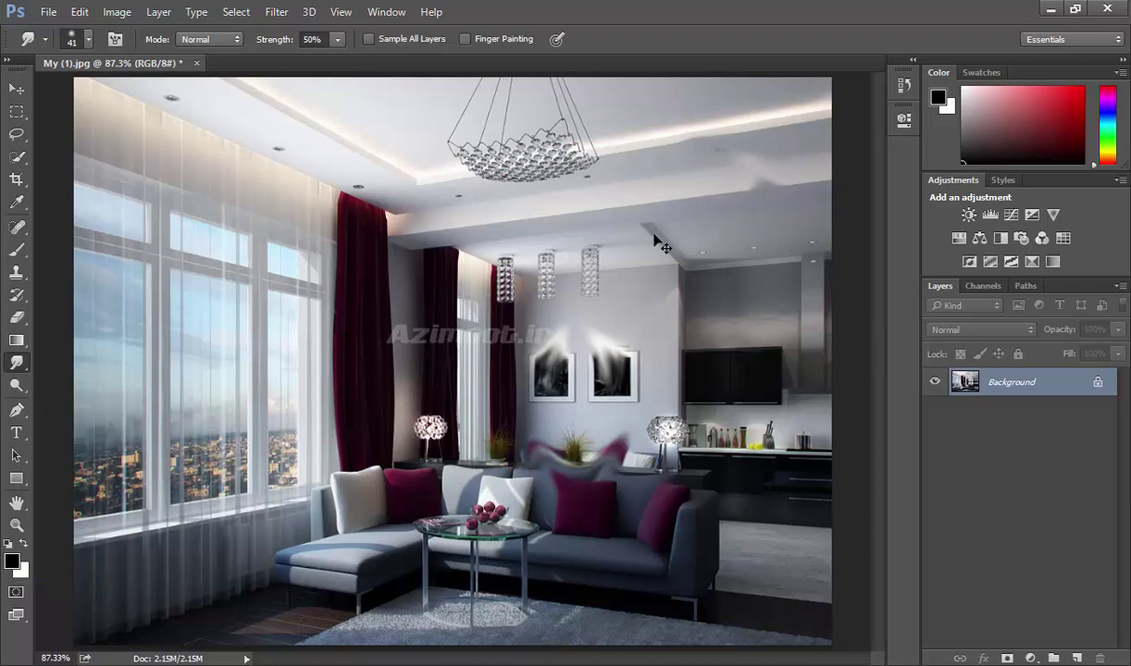
key(ctrl+z)
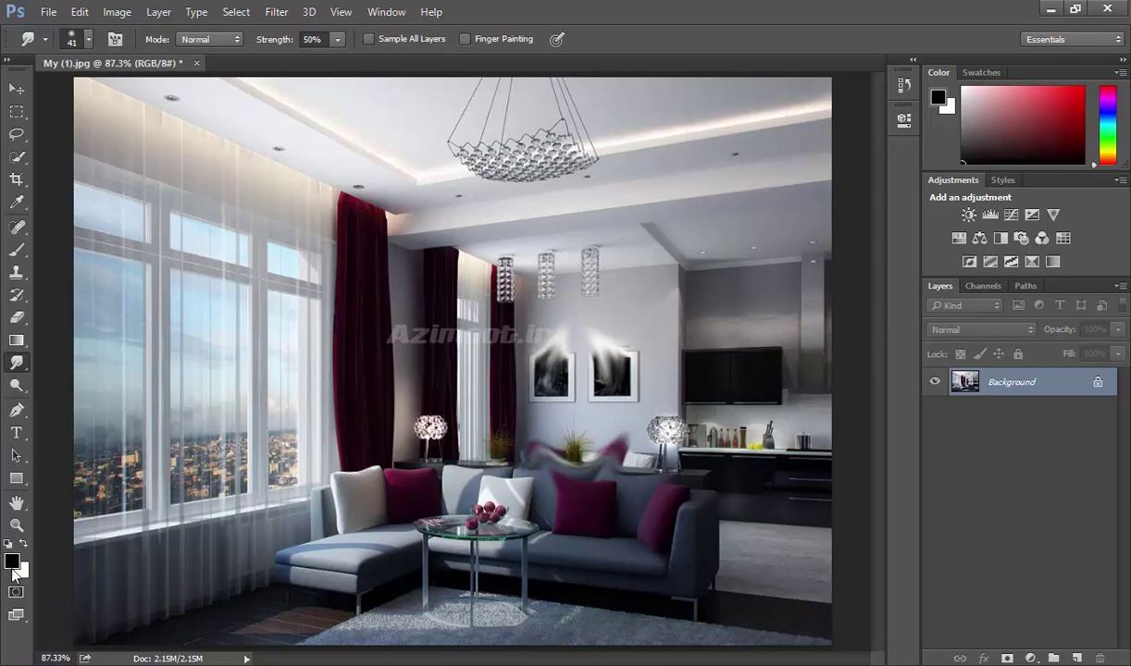
Set the foreground color to bright blue, hex 0124f8
click(12, 561)
click(610, 225)
click(587, 150)
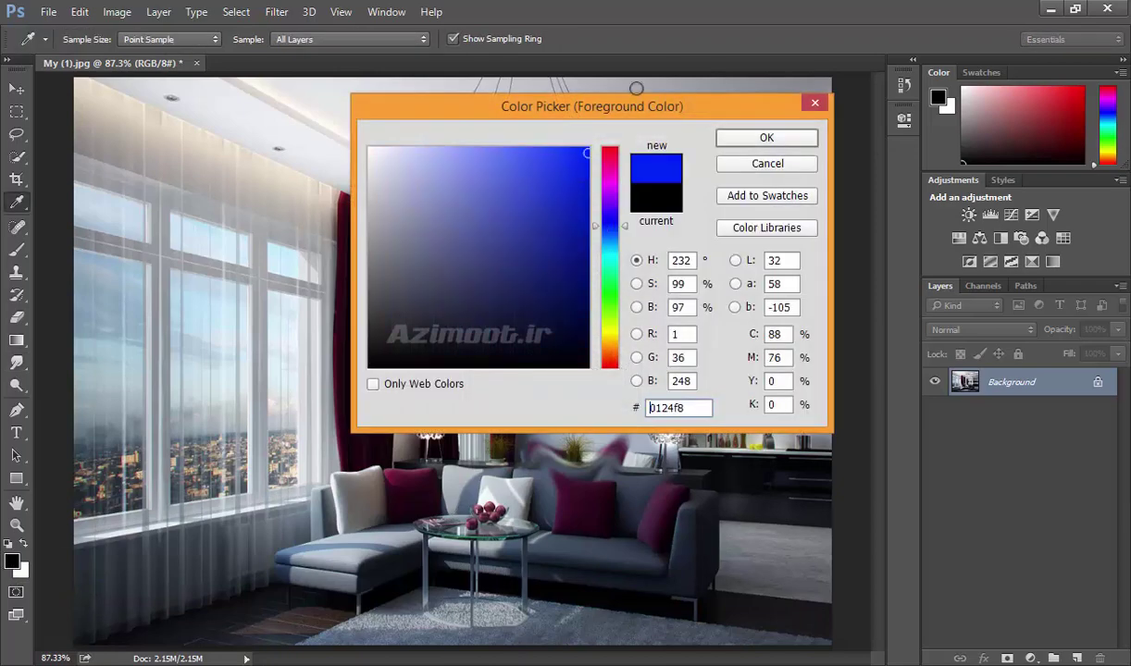
click(766, 137)
Try smudging the back wall, the hanging lamp and the ceiling edge with the blue foreground color, and revert the image
drag(618, 379, 543, 300)
drag(658, 219, 597, 192)
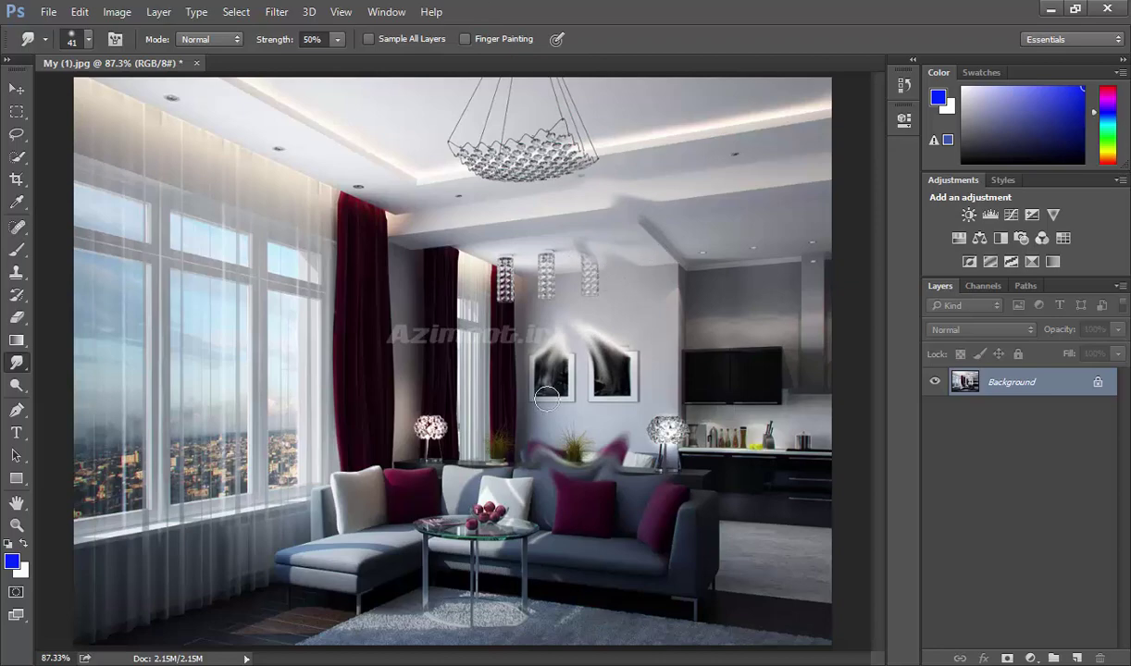
key(F12)
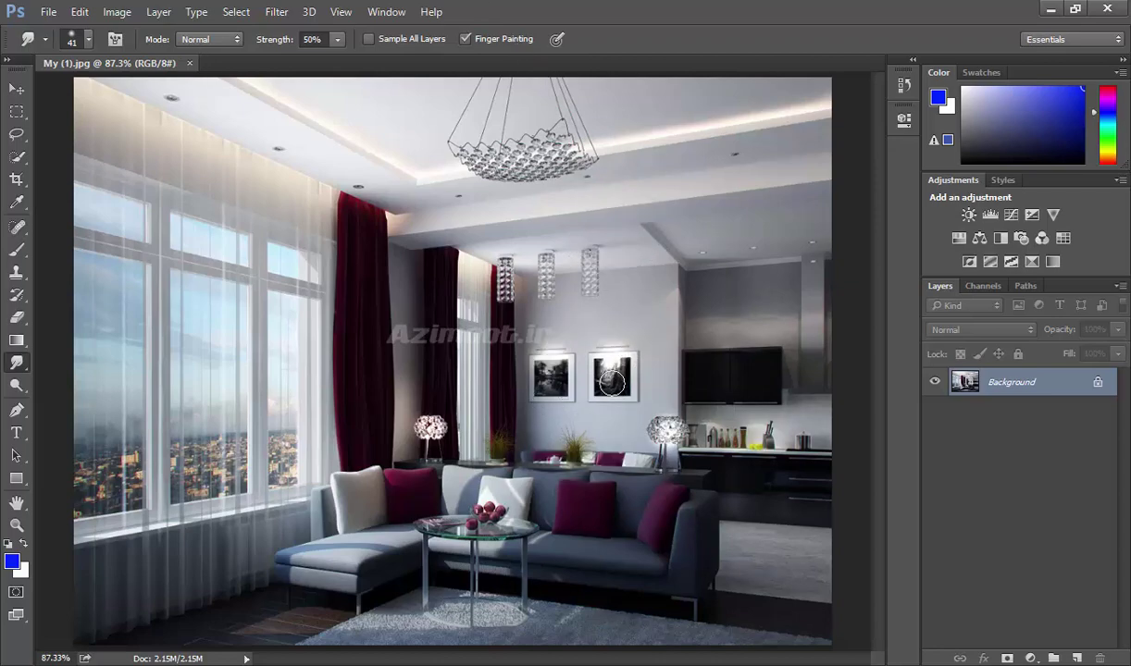
With Finger Painting on, smudge blue upward through both framed wall pictures and outward from the sofa's upper edge
drag(611, 383, 593, 329)
drag(553, 367, 561, 316)
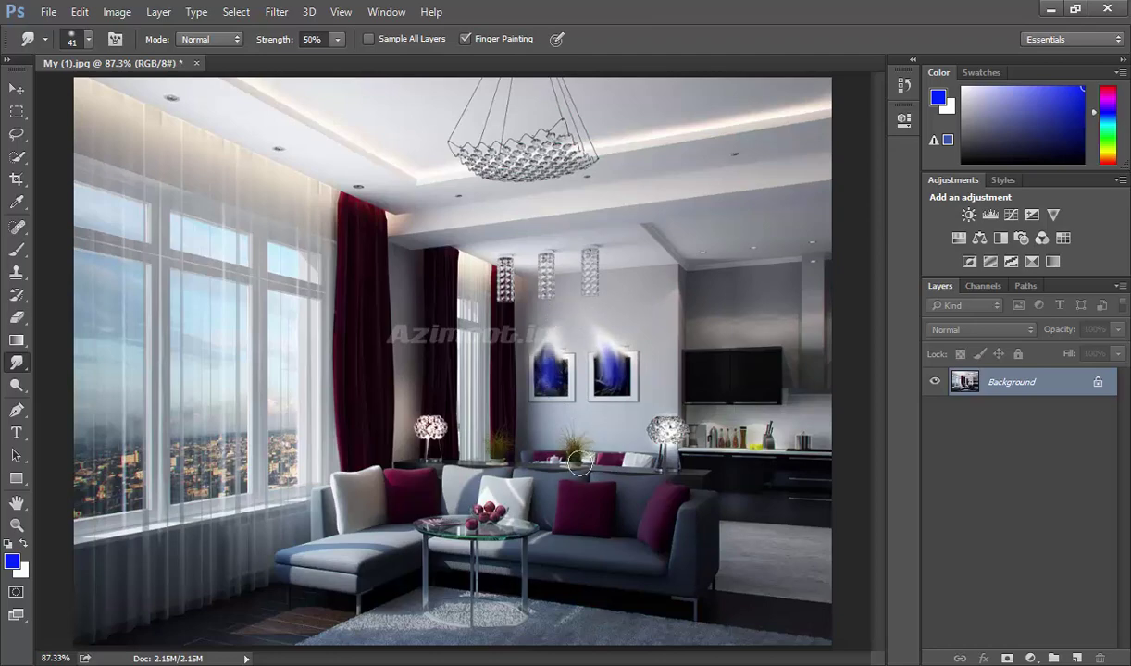
drag(581, 474, 625, 438)
drag(582, 478, 523, 439)
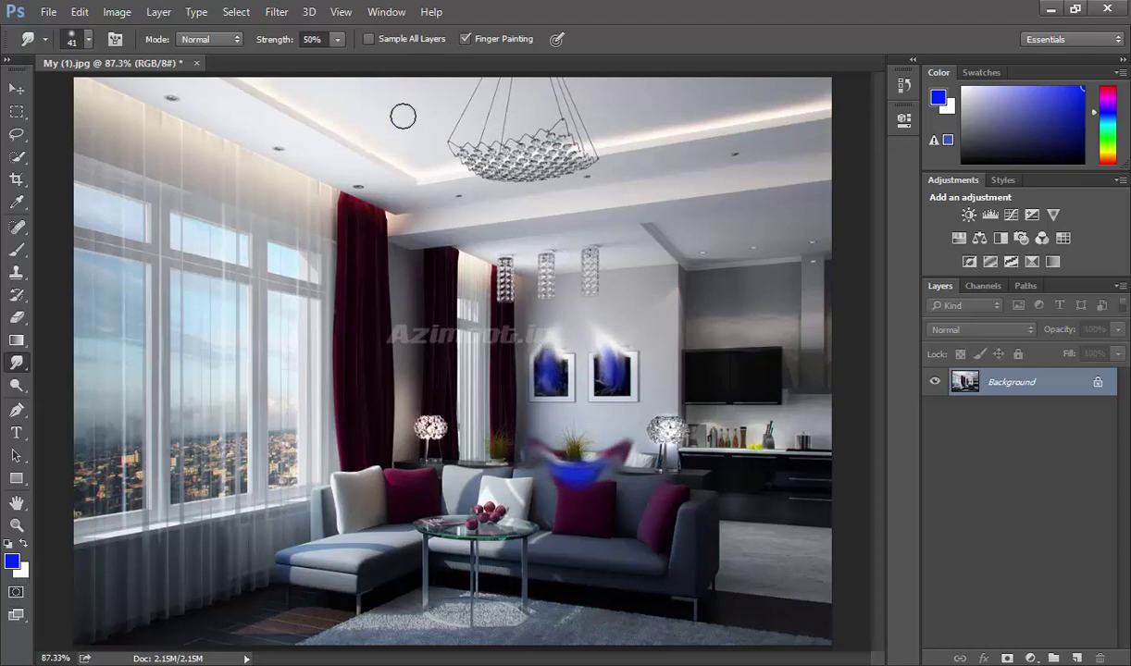
Finger-paint smudges from the ceiling across the red curtain and over the windows, and revert the image
mouse_move(408, 110)
mouse_down()
mouse_move(376, 157)
mouse_move(366, 209)
mouse_move(264, 368)
mouse_up()
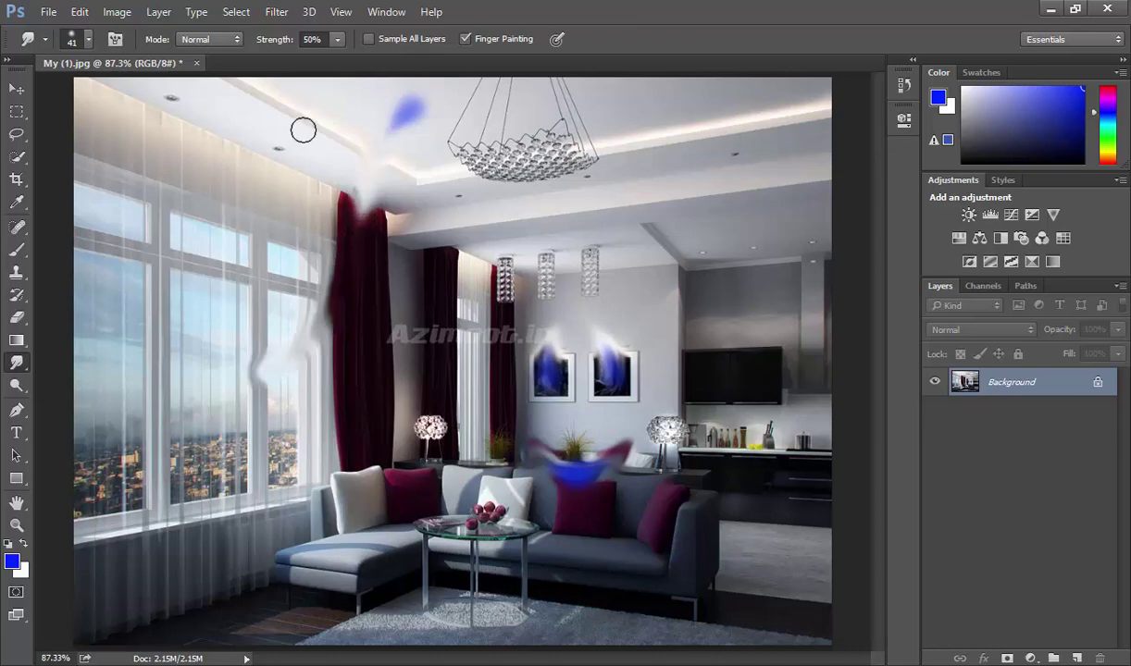
mouse_move(316, 309)
mouse_down()
mouse_move(189, 245)
mouse_move(92, 234)
mouse_up()
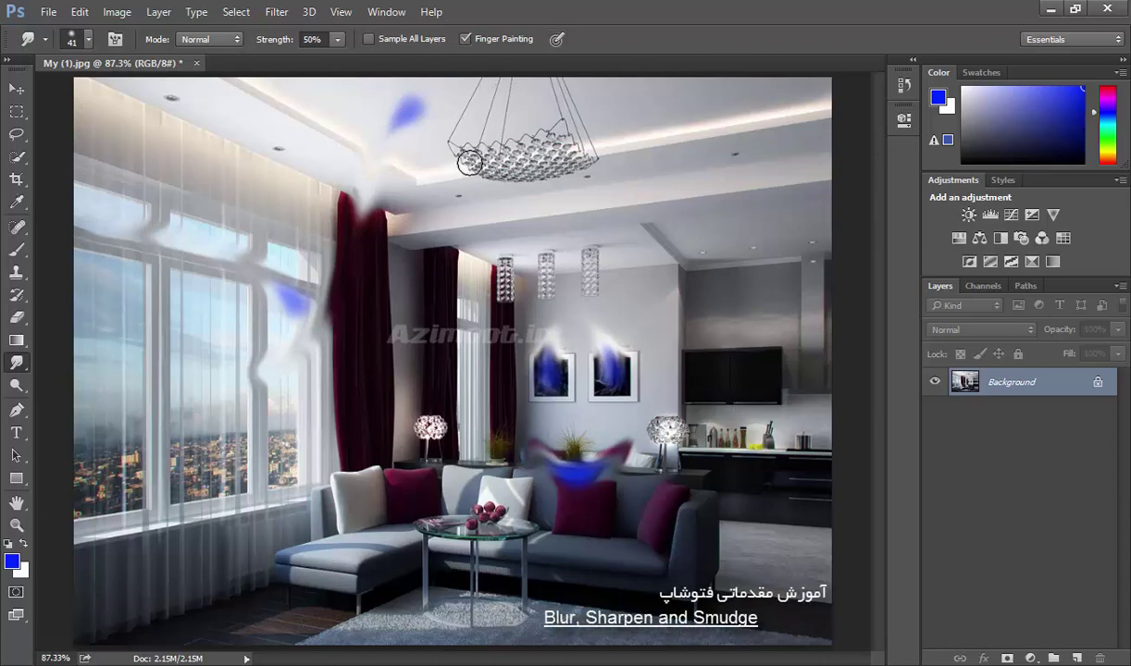
key(F12)
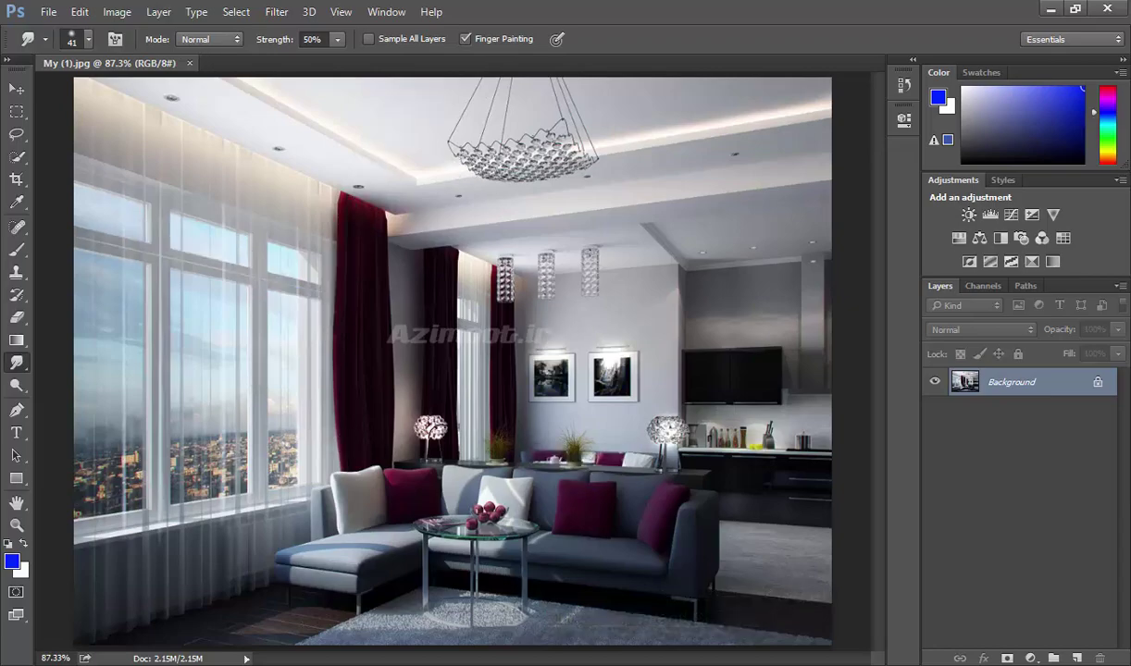